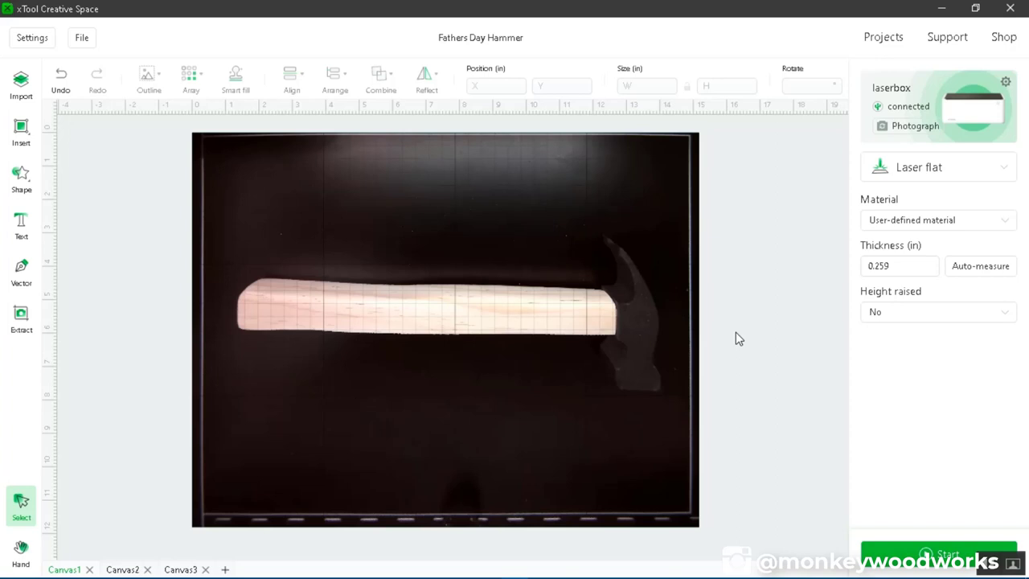
pyautogui.click(979, 269)
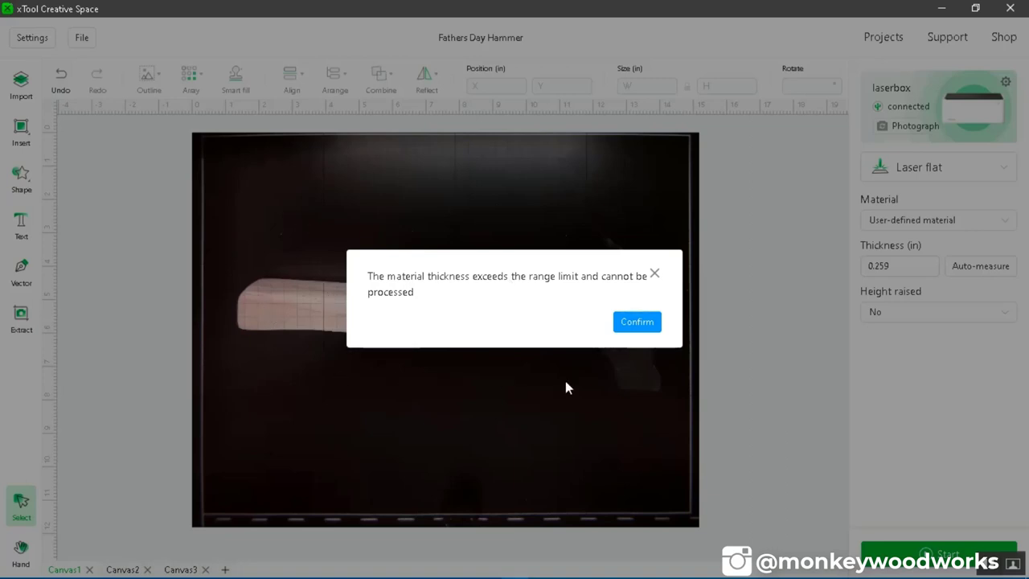
# Step: Dismiss the thickness warning and re-measure, giving 0.108 in thickness and a refreshed hammer image
pyautogui.click(640, 325)
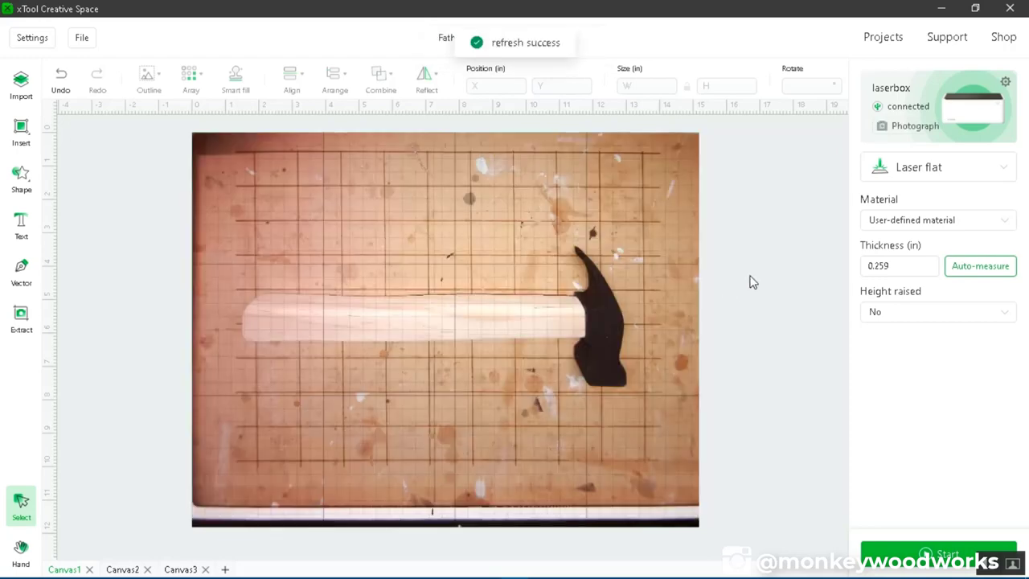
pyautogui.click(973, 268)
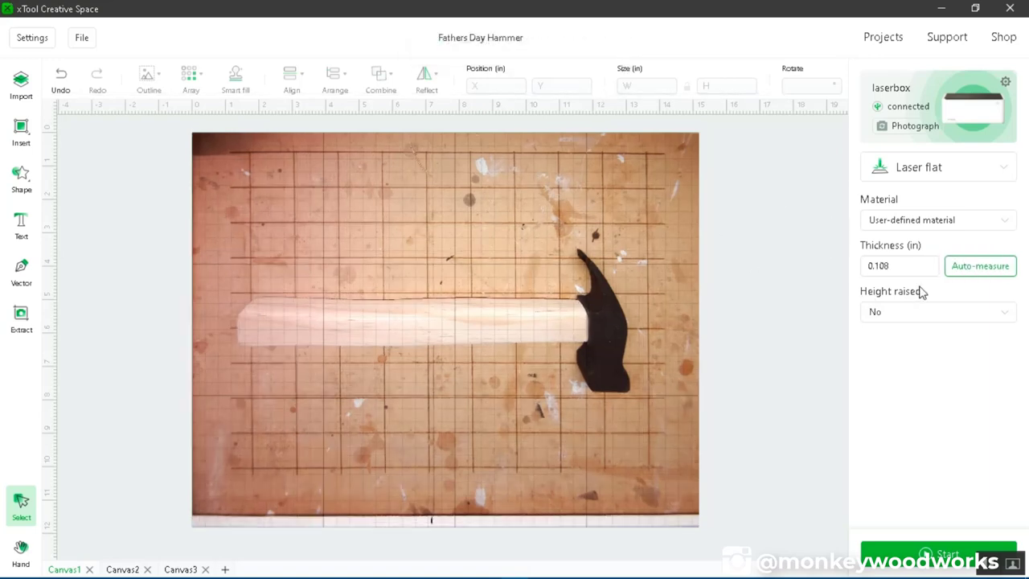
pyautogui.click(894, 265)
pyautogui.click(734, 283)
# Step: Add text reading 'To Dad for our future projects' and drag it onto the hammer handle
pyautogui.click(20, 229)
pyautogui.click(322, 340)
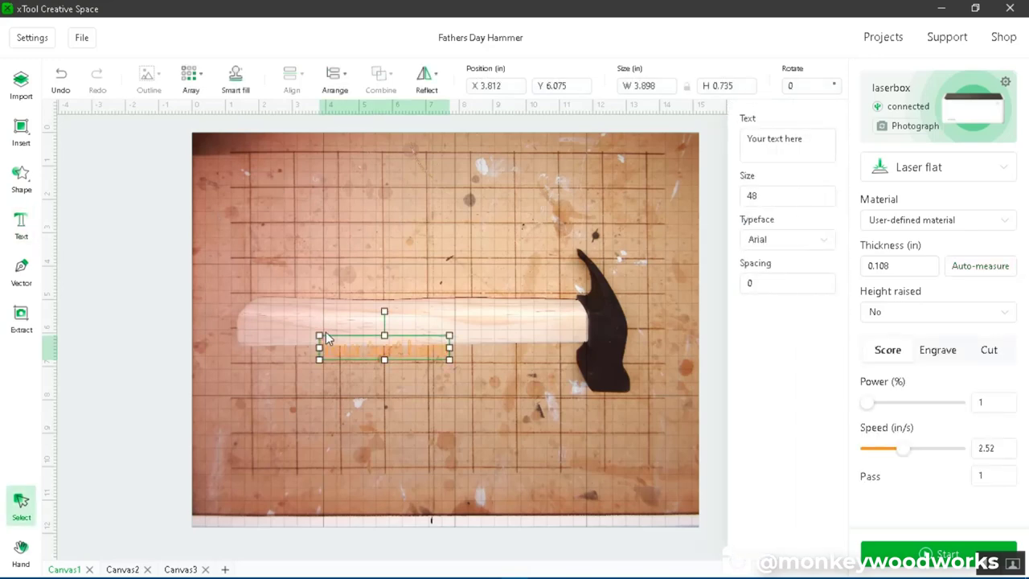
pyautogui.tripleClick(804, 142)
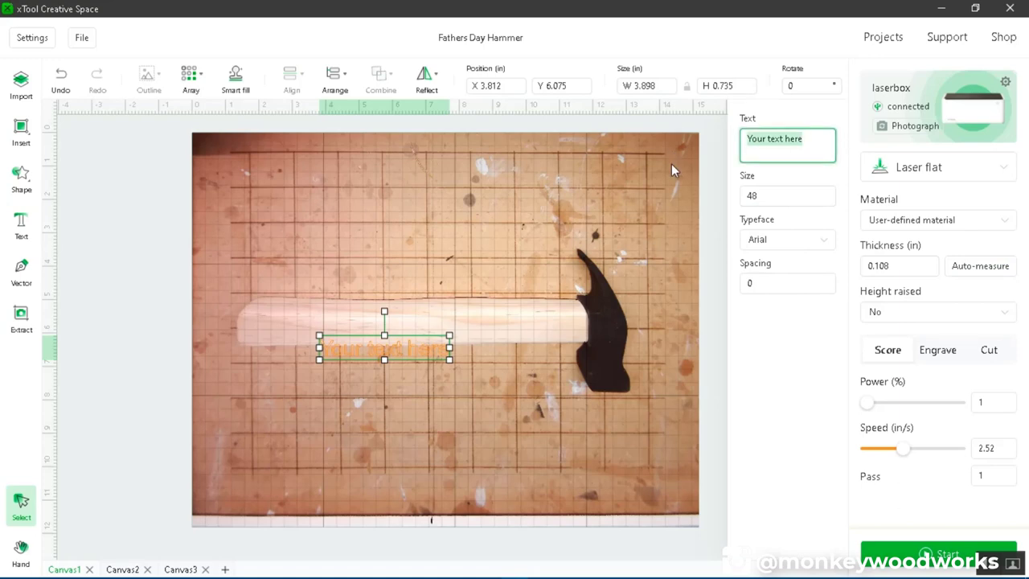
pyautogui.write('To Dad')
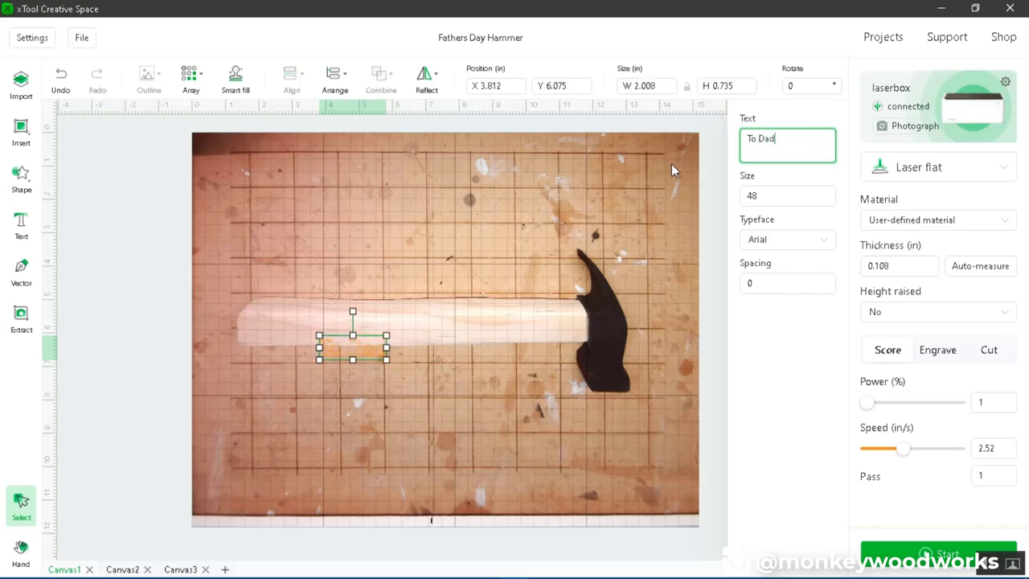
pyautogui.write(' fo ou')
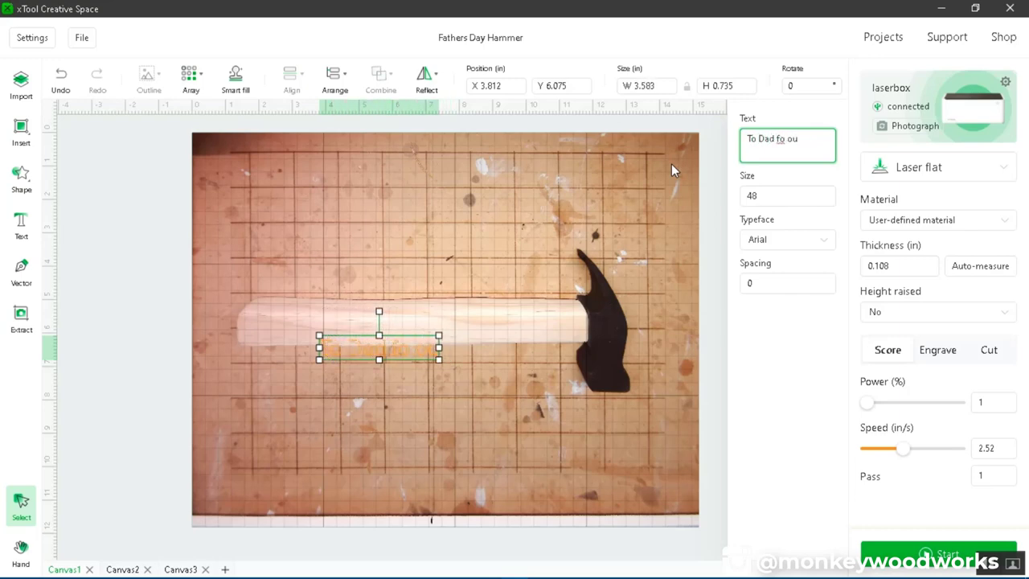
pyautogui.press('BackSpace')
pyautogui.press('BackSpace')
pyautogui.press('BackSpace')
pyautogui.press('BackSpace')
pyautogui.write('r')
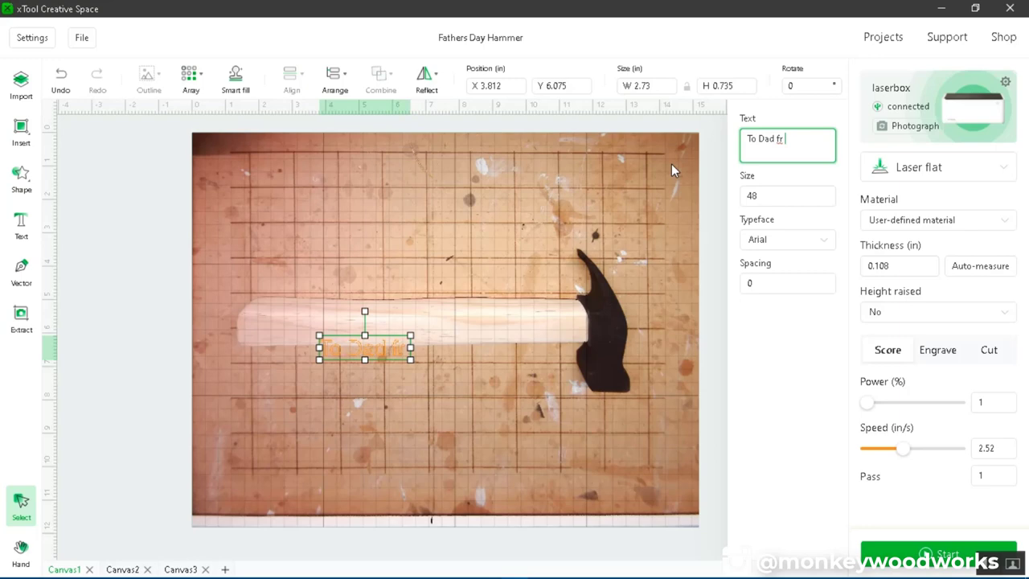
pyautogui.press('BackSpace')
pyautogui.write('or our fu')
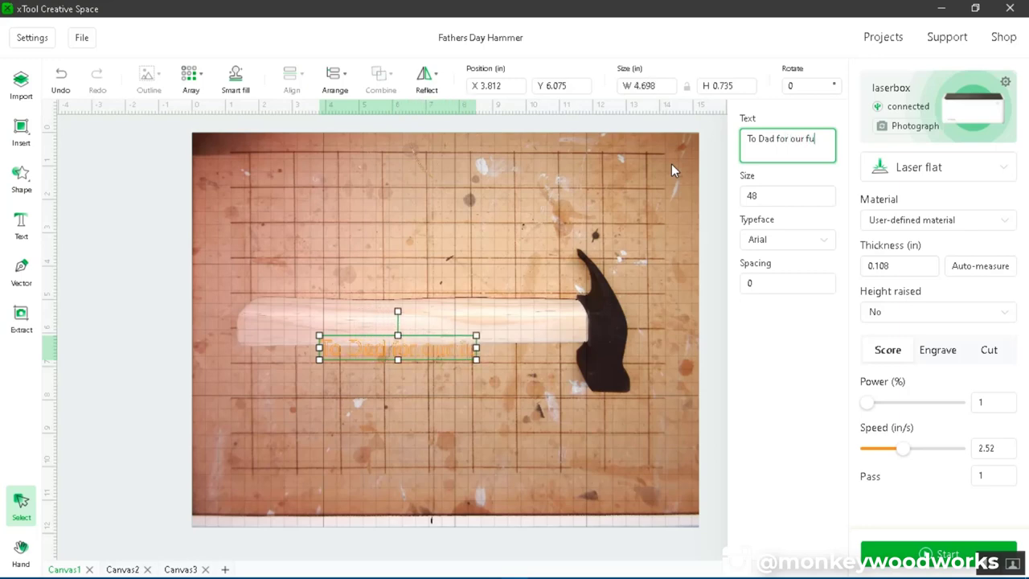
pyautogui.write('ture projec')
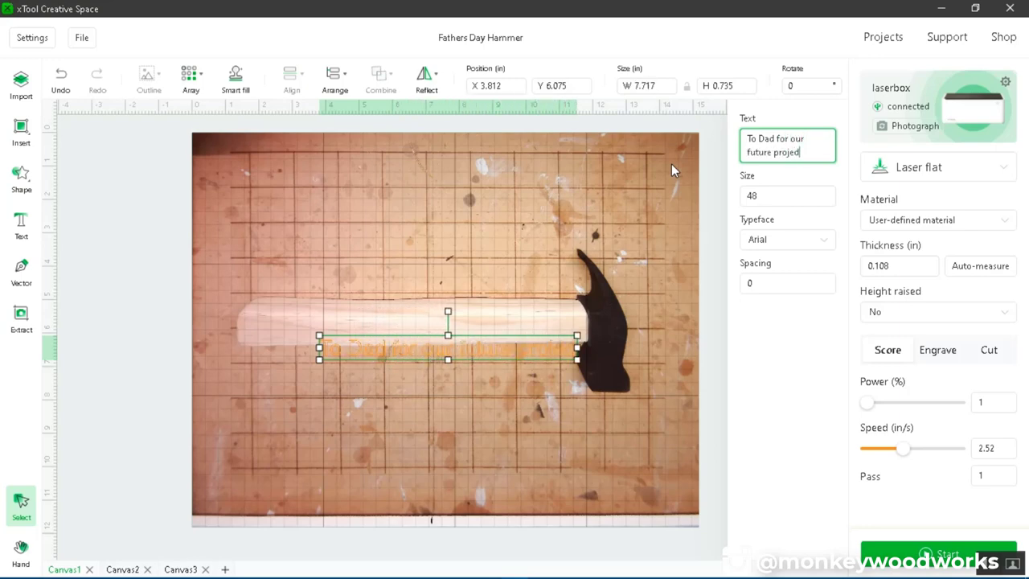
pyautogui.write('ts')
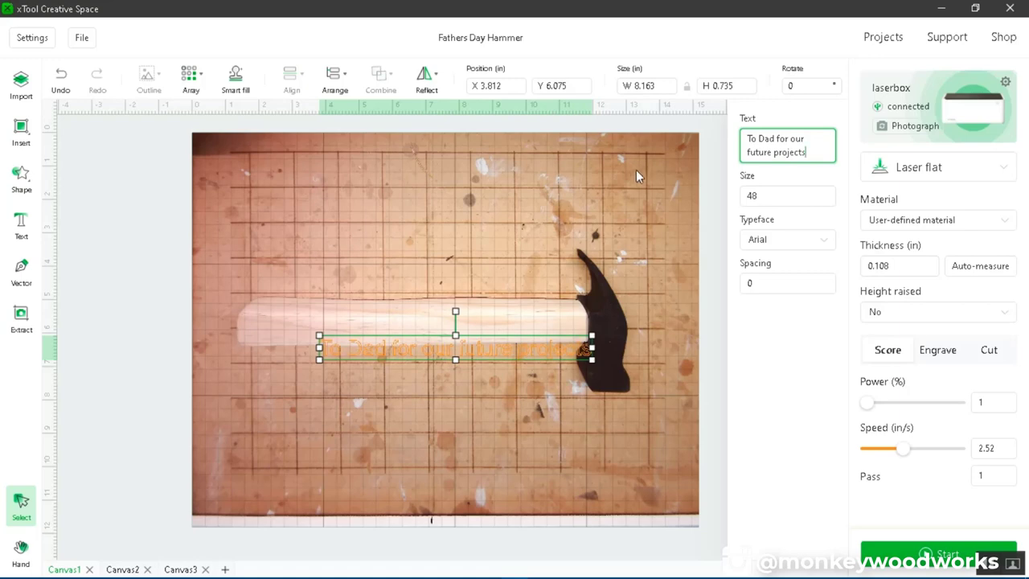
pyautogui.moveTo(474, 356); pyautogui.dragTo(443, 331)
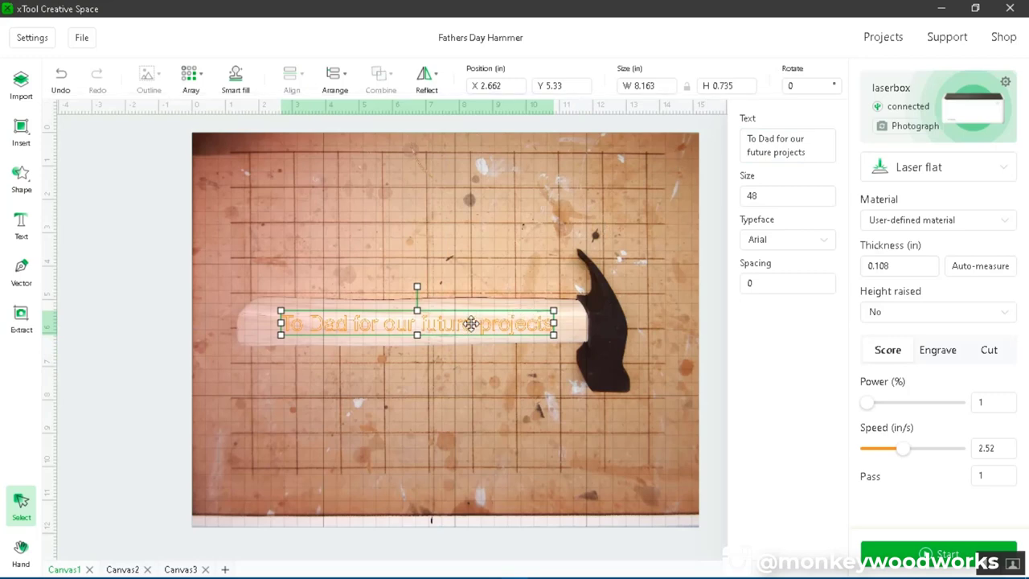
# Step: Set the text height to 0.5 in and centre it on the handle
pyautogui.click(726, 85)
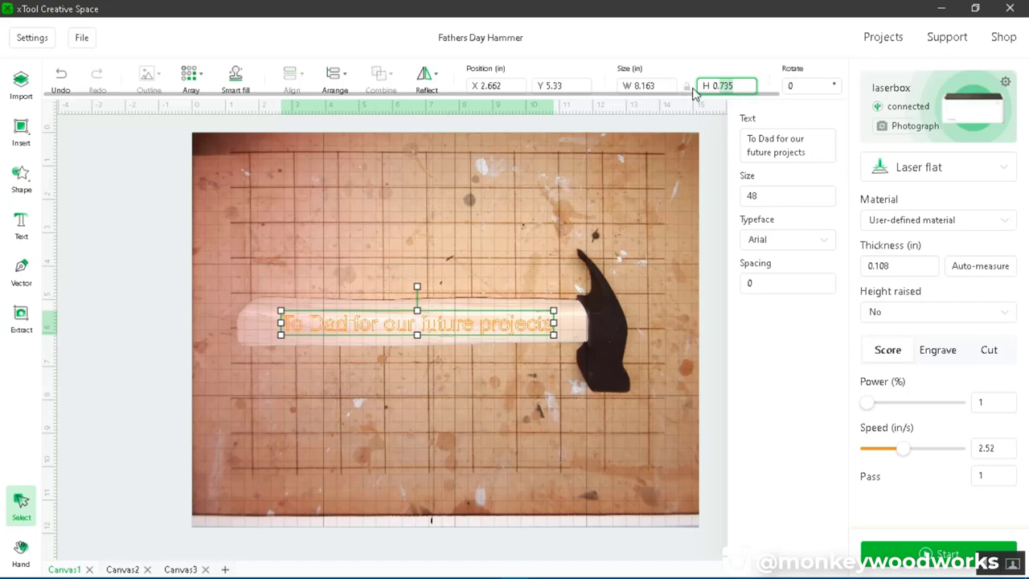
pyautogui.press('BackSpace')
pyautogui.press('BackSpace')
pyautogui.press('BackSpace')
pyautogui.press('BackSpace')
pyautogui.press('BackSpace')
pyautogui.write('0.5')
pyautogui.press('Return')
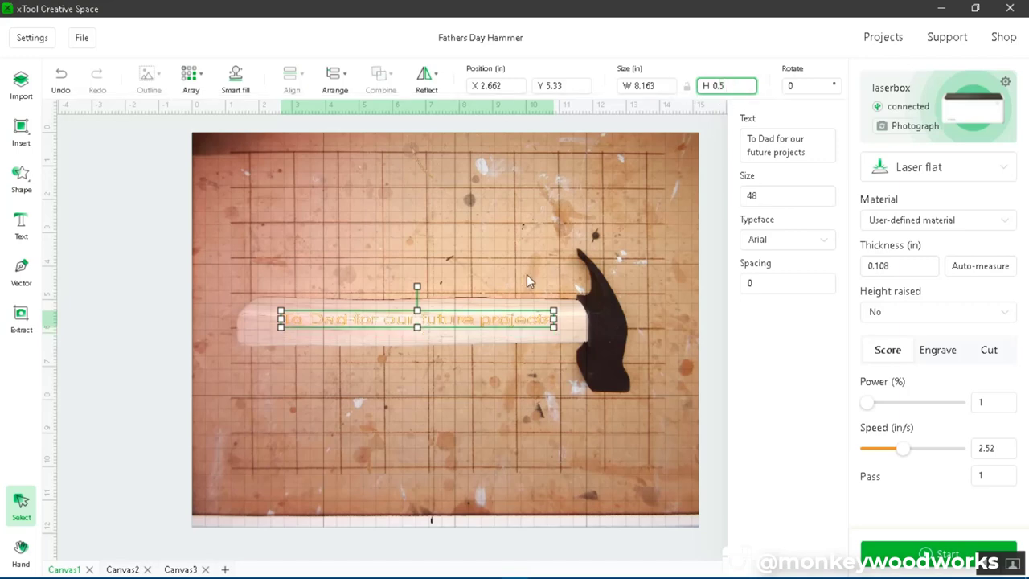
pyautogui.moveTo(448, 313); pyautogui.dragTo(451, 318)
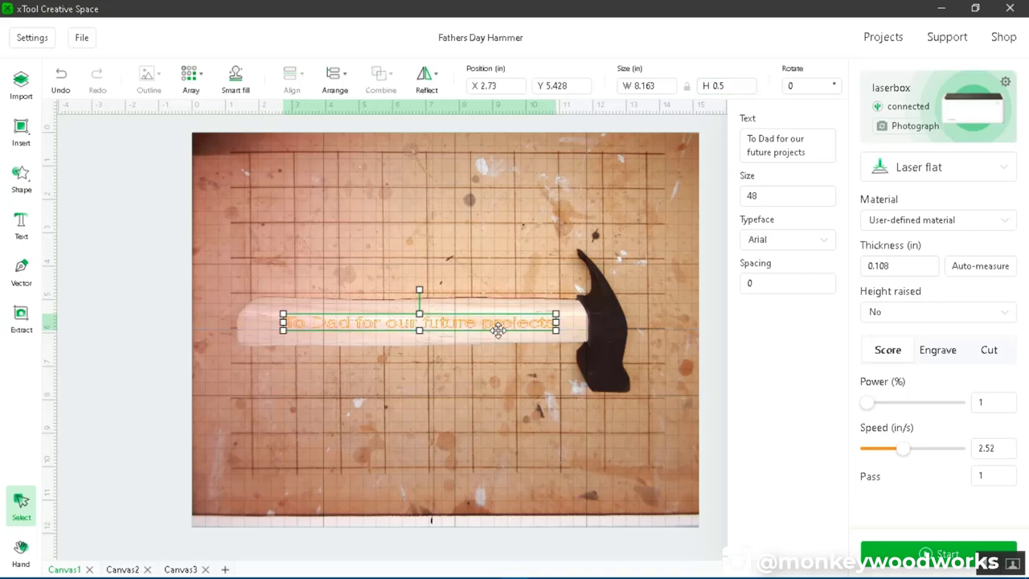
# Step: Set the text to Engrave with 90% power and about 4.1 in/s speed
pyautogui.click(941, 355)
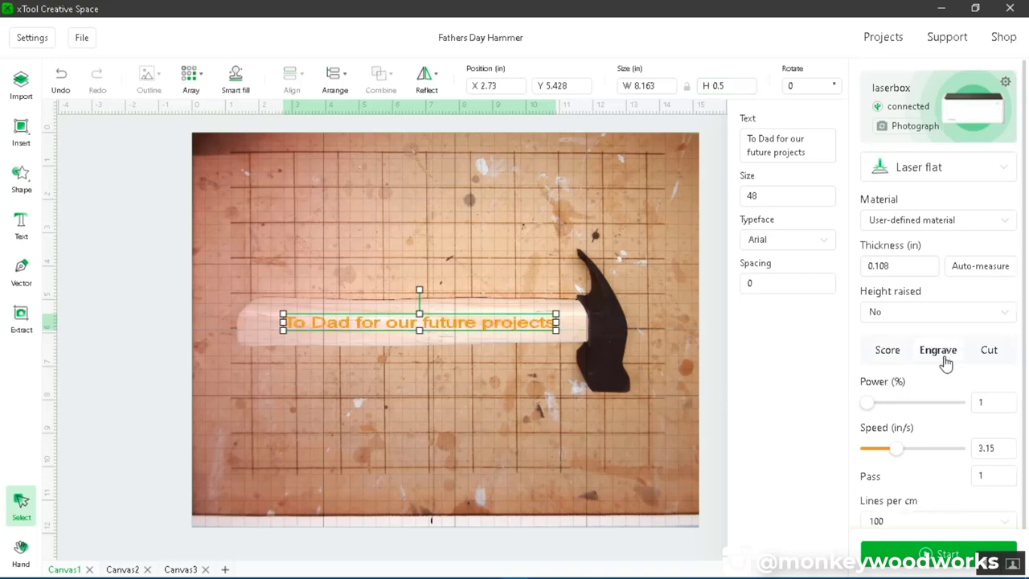
pyautogui.click(1012, 404)
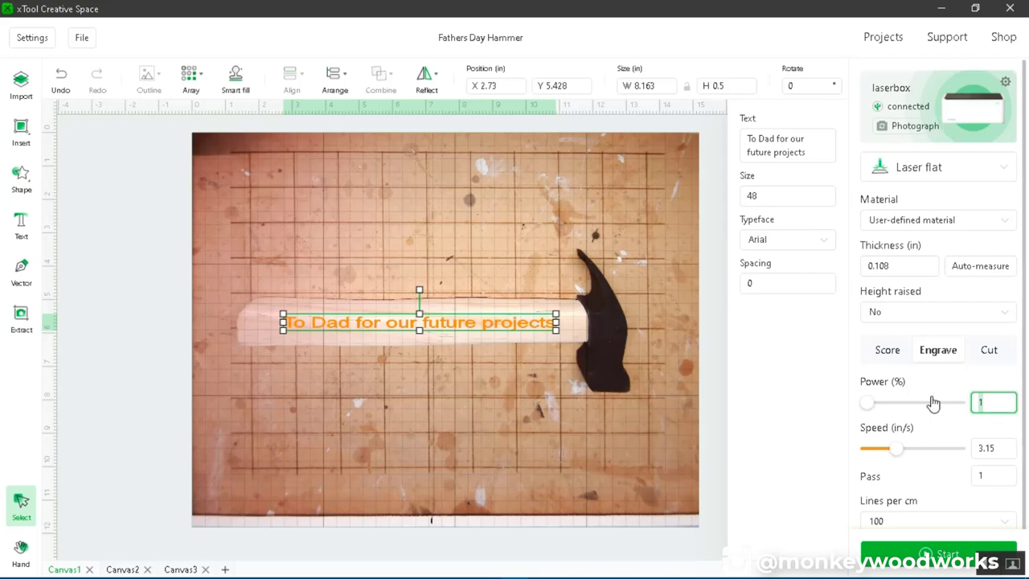
pyautogui.write('90')
pyautogui.press('Tab')
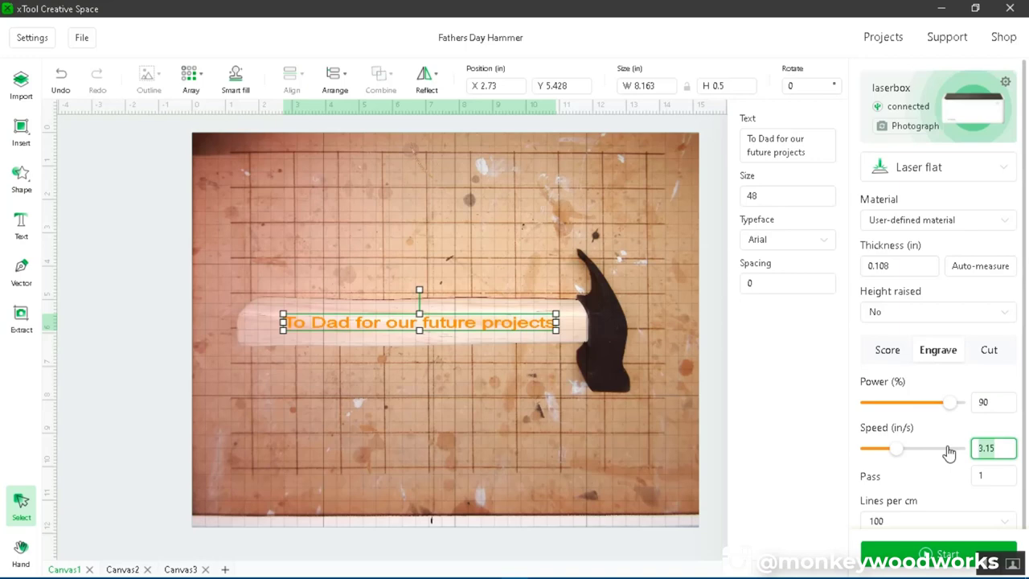
pyautogui.write('4.1')
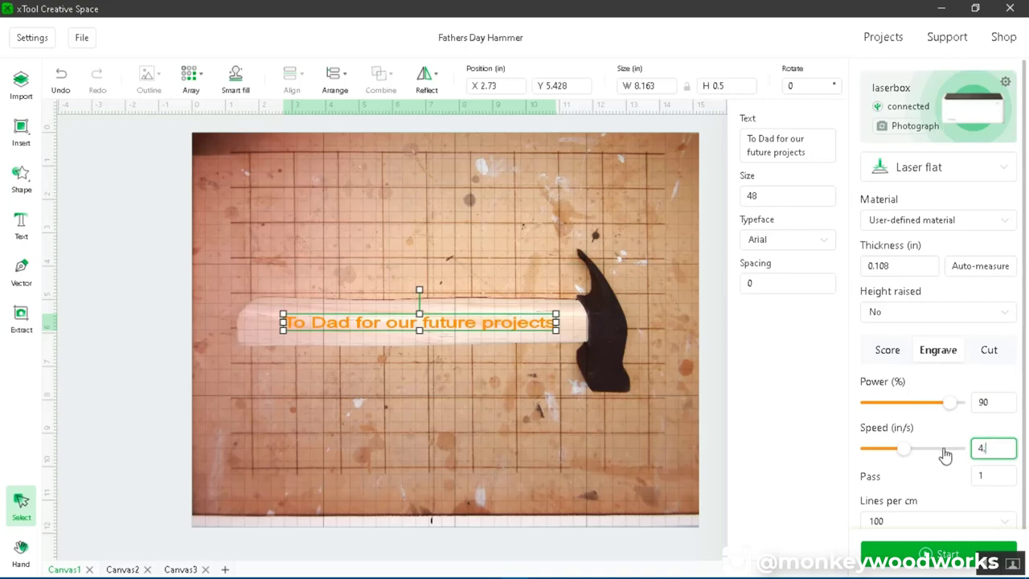
pyautogui.click(781, 404)
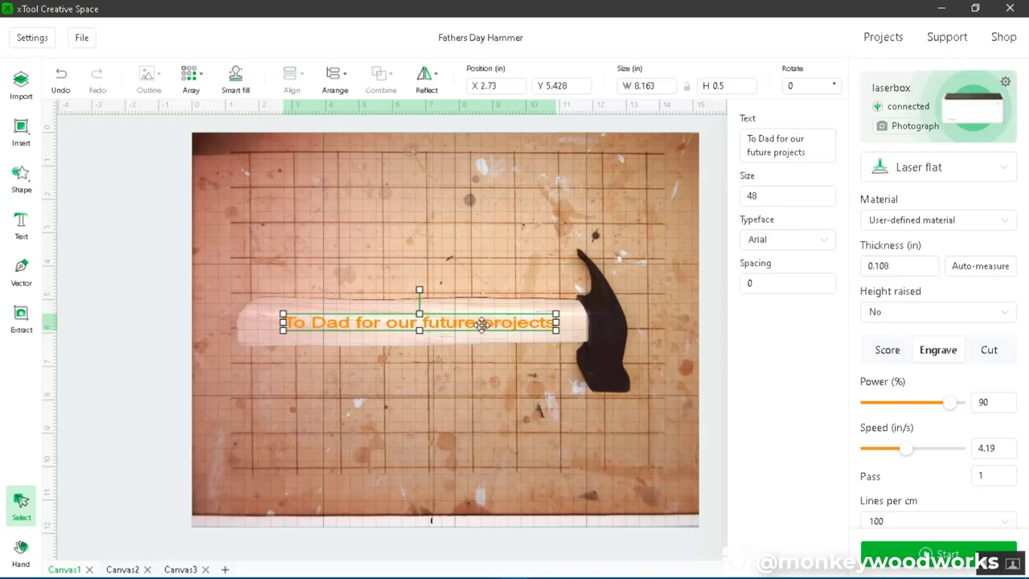
pyautogui.moveTo(481, 328); pyautogui.dragTo(481, 328)
pyautogui.click(945, 554)
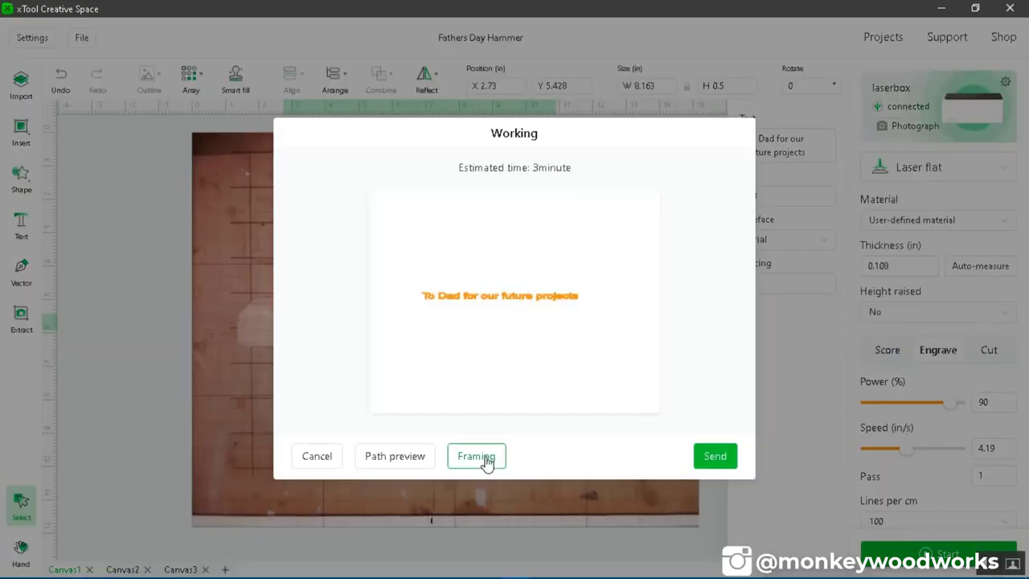
pyautogui.click(485, 460)
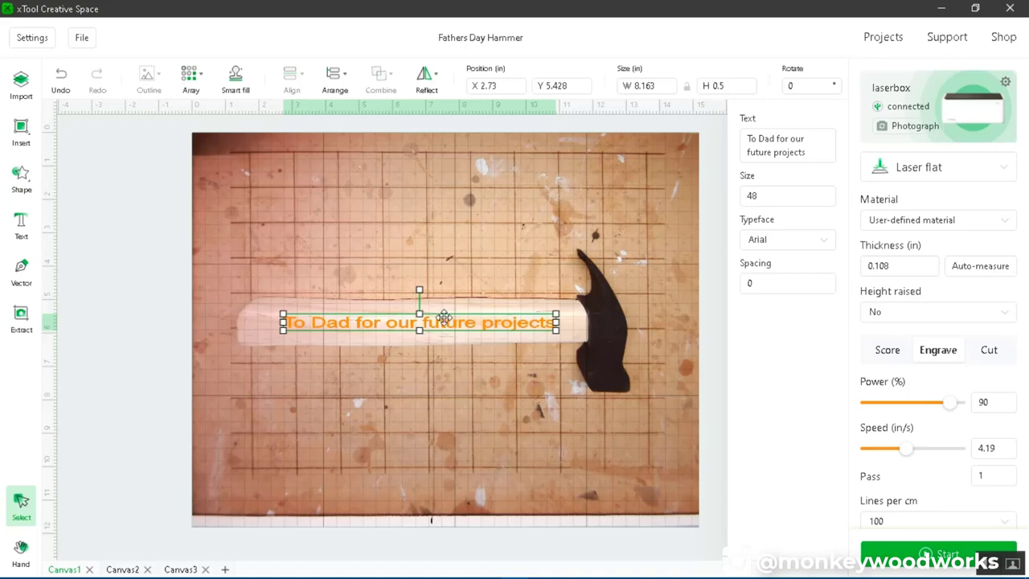
# Step: Nudge the text down to Y 5.743, run a framing check, then send the engraving to the laser
pyautogui.press('Down')
pyautogui.press('Down')
pyautogui.press('Down')
pyautogui.press('Down')
pyautogui.press('Down')
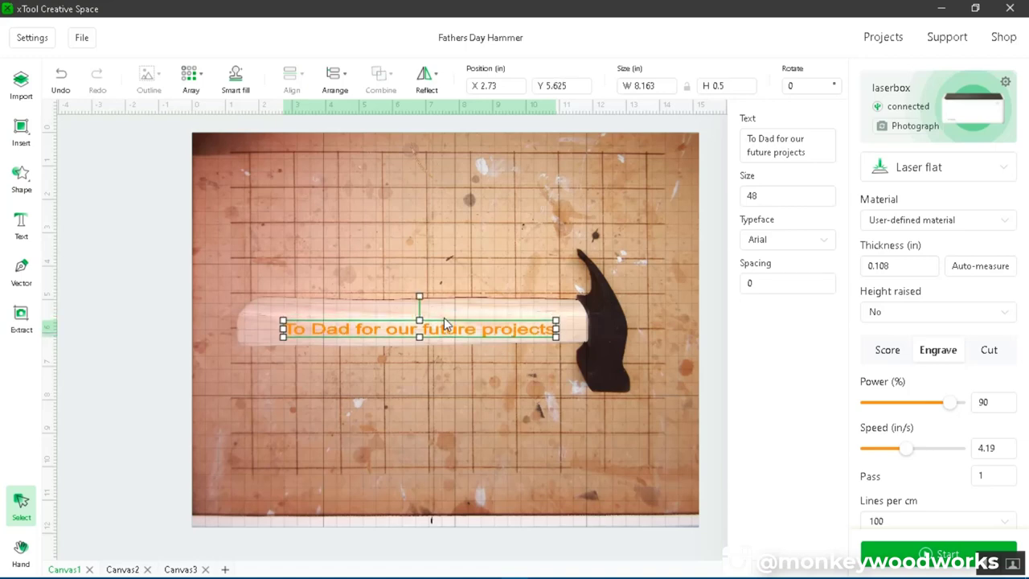
pyautogui.press('Down')
pyautogui.press('Down')
pyautogui.press('Down')
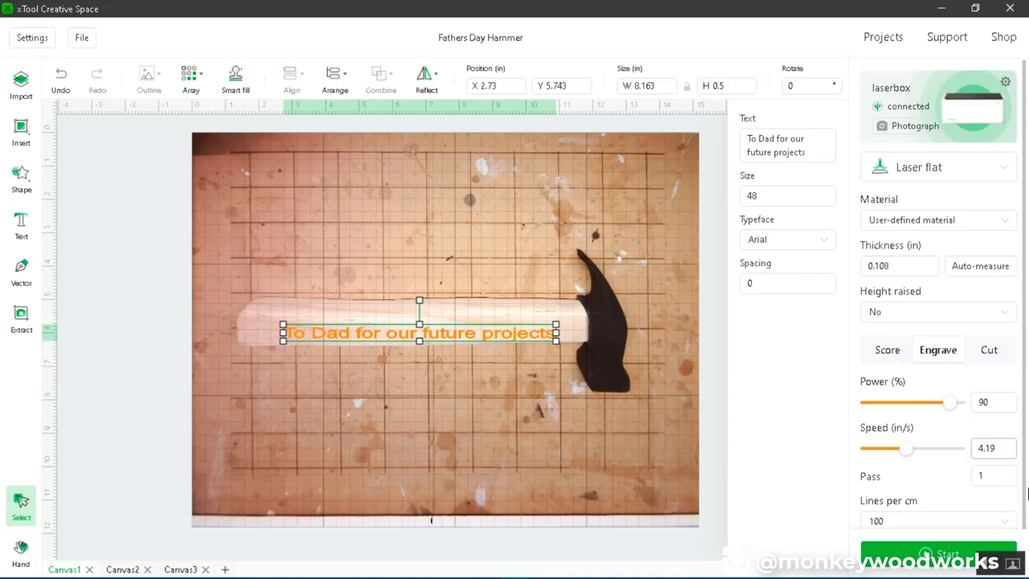
pyautogui.click(938, 554)
pyautogui.click(481, 456)
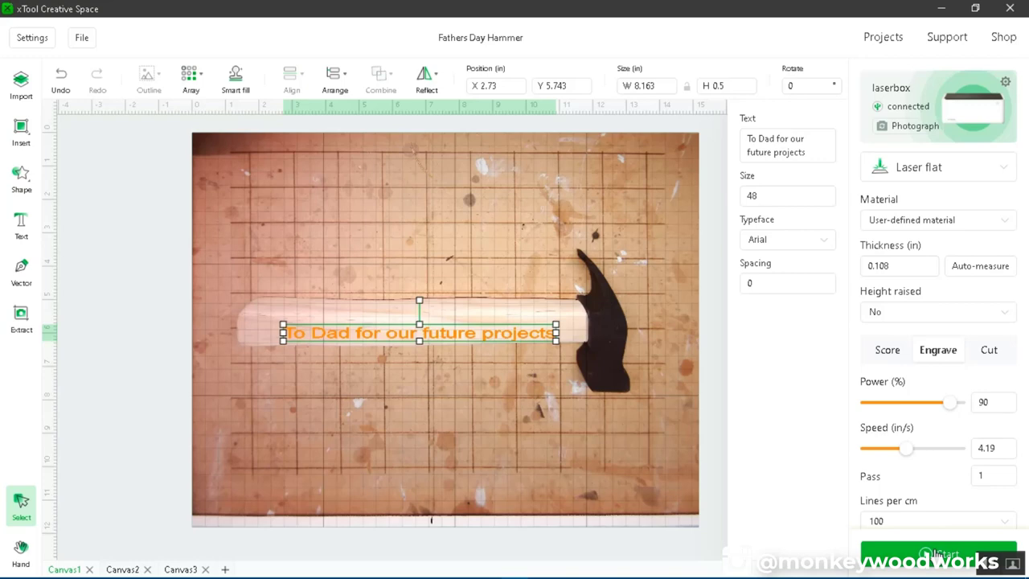
pyautogui.click(935, 555)
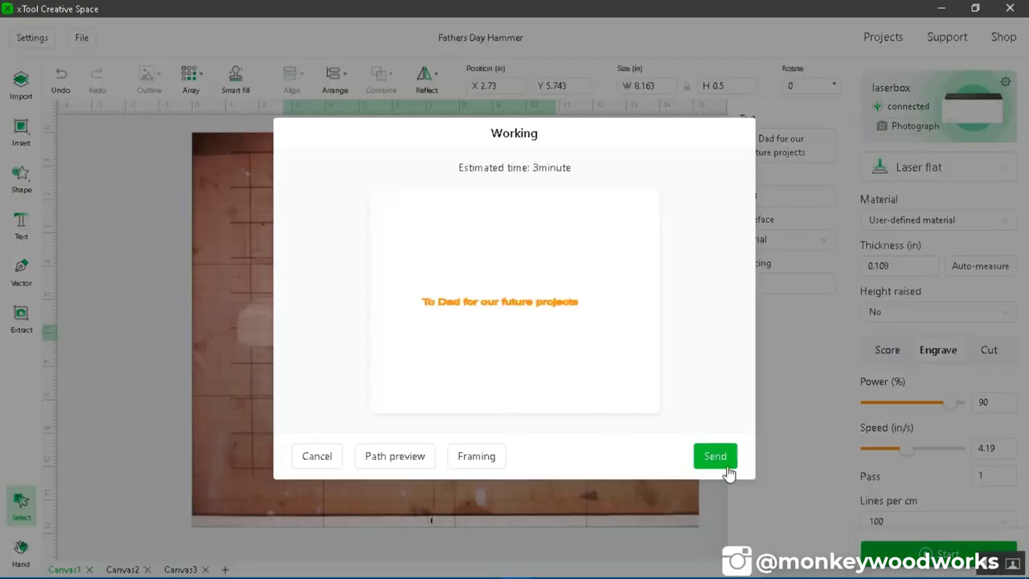
pyautogui.click(726, 470)
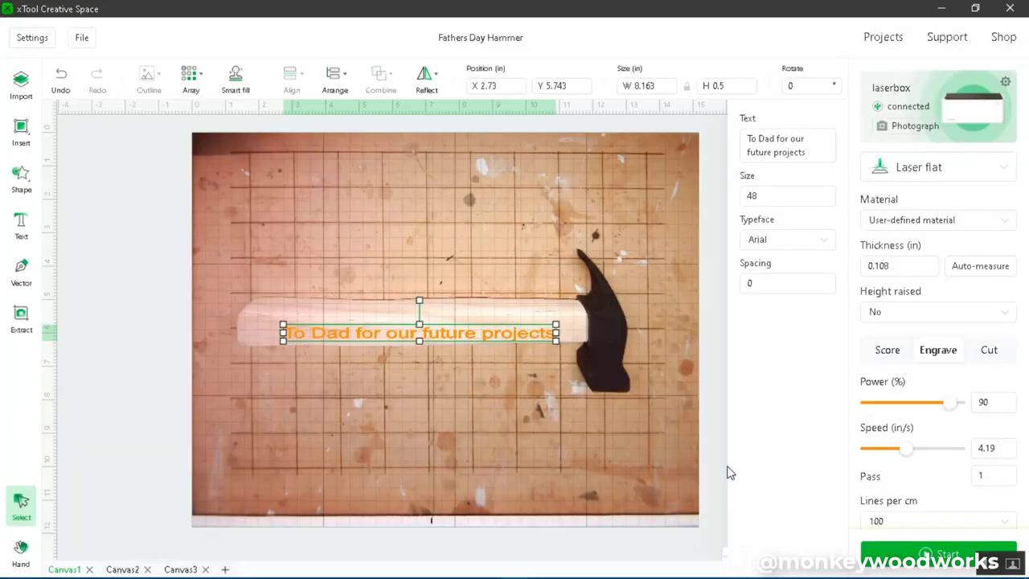